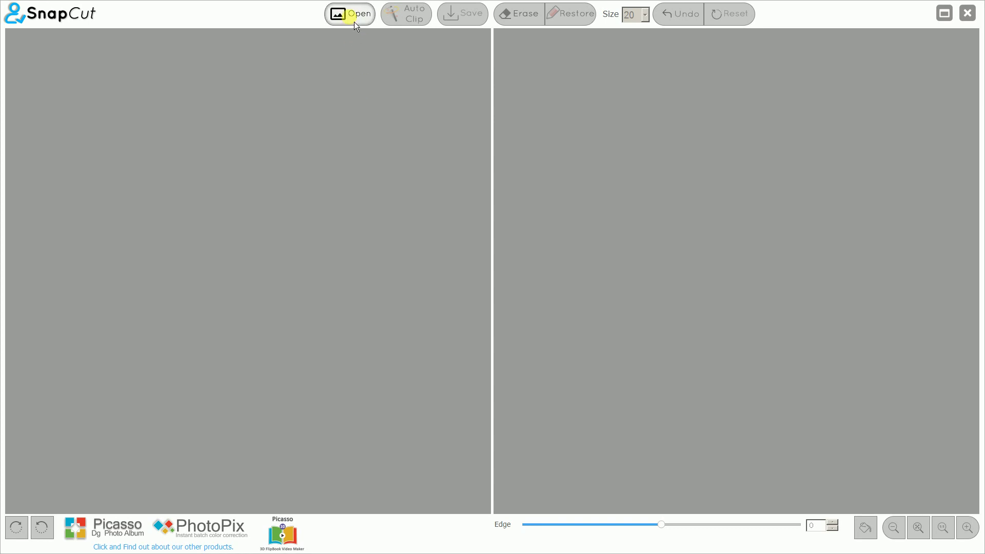
# Load the photo 537B0040.png from the sample images folder into SnapCut.
pyautogui.click(355, 21)
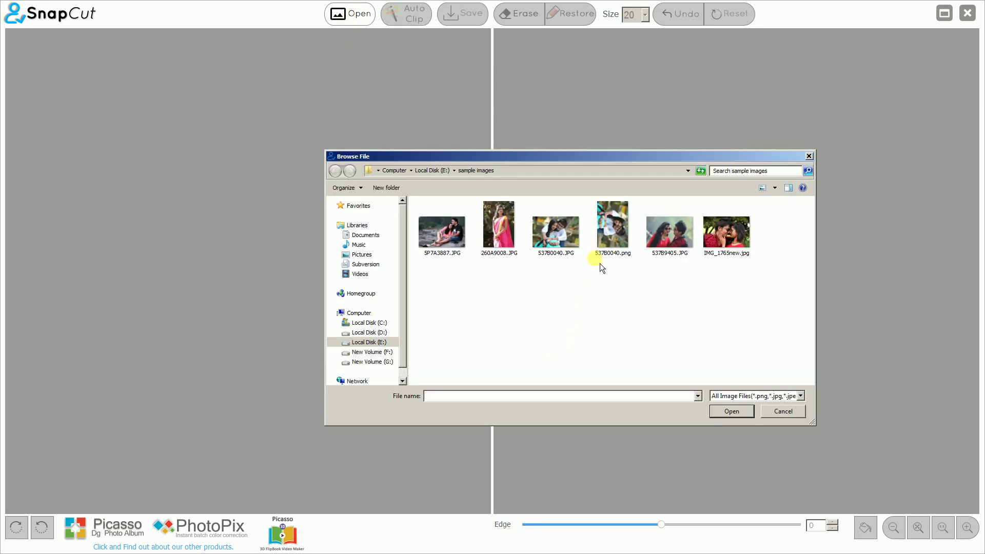
pyautogui.click(610, 240)
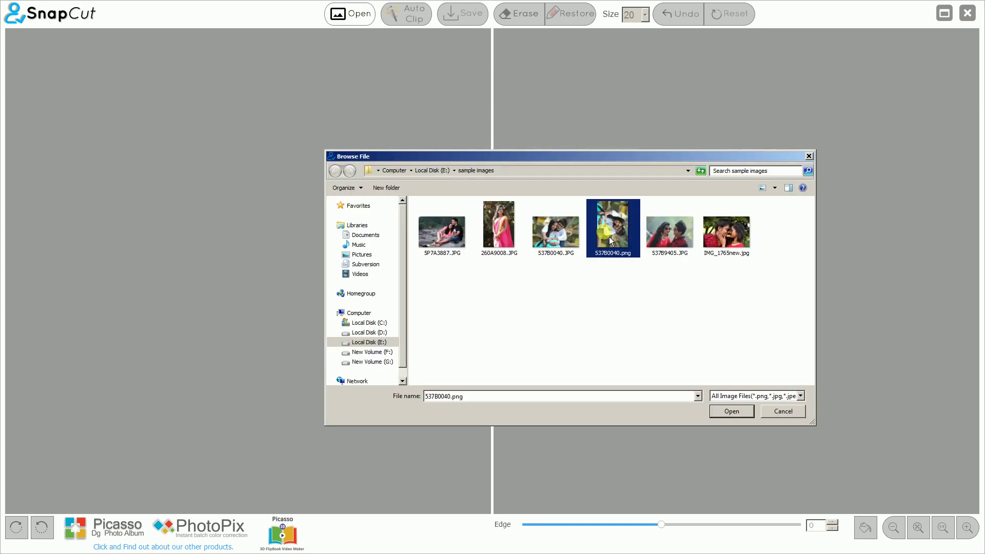
pyautogui.click(732, 416)
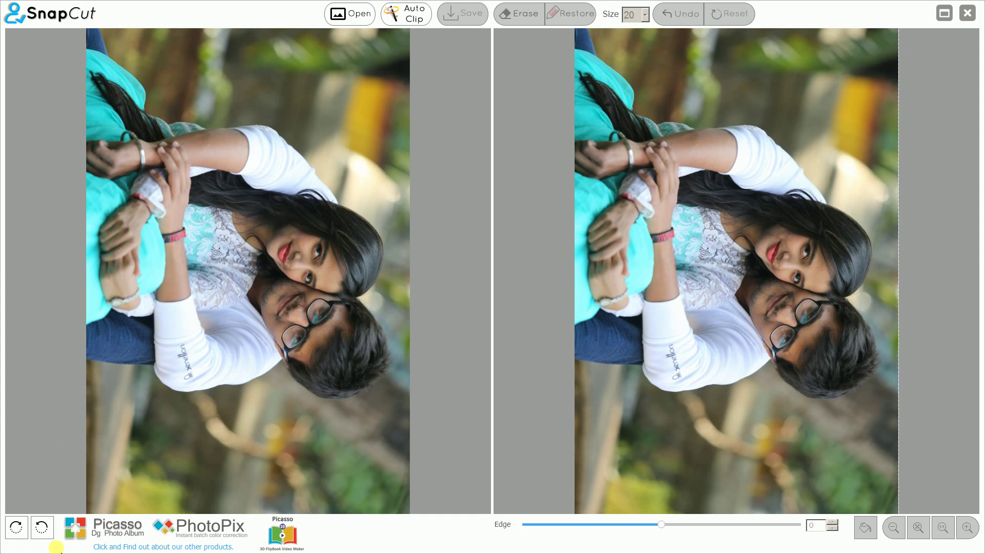
# Rotate the sideways couple photo upright and run the automatic cutout of the couple.
pyautogui.click(44, 527)
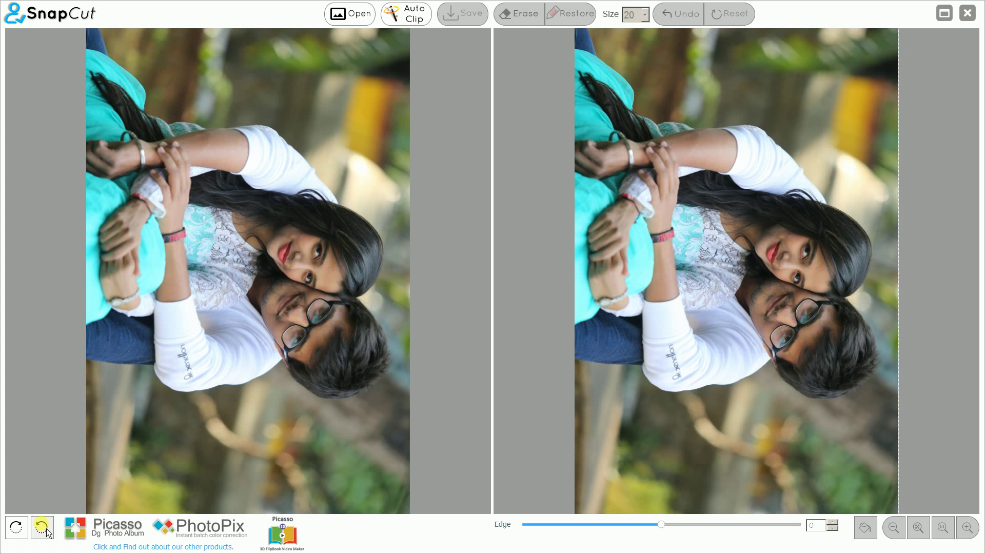
pyautogui.click(46, 531)
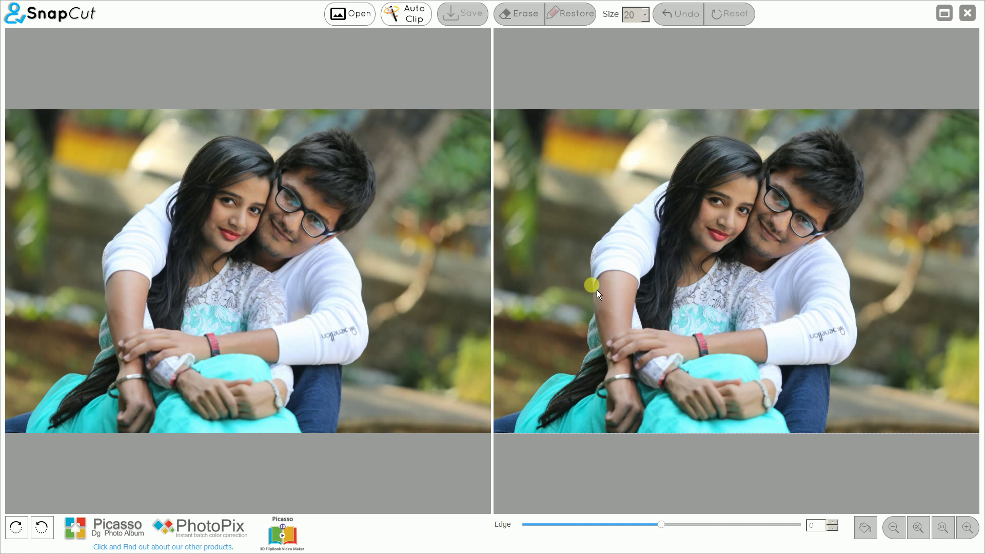
pyautogui.click(413, 23)
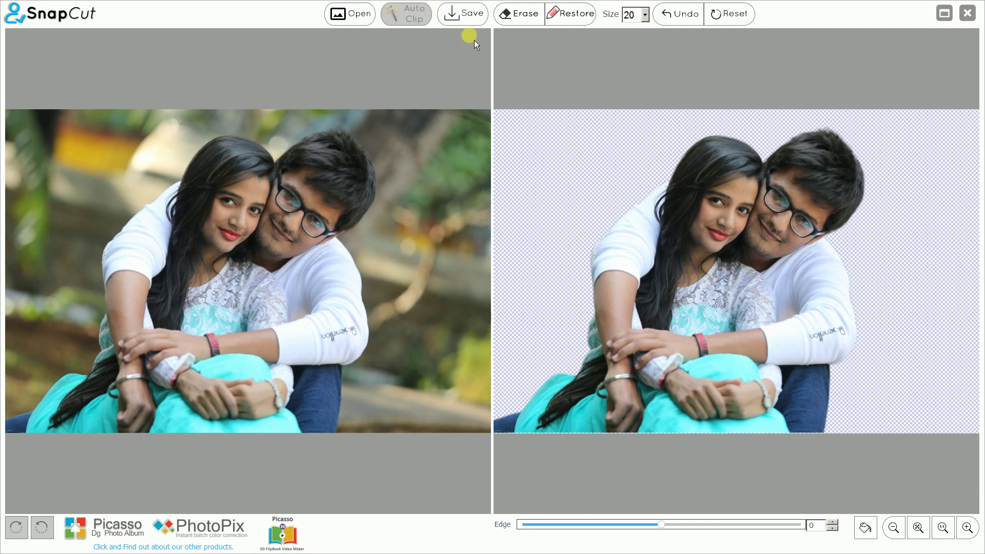
# Apply a horizontal gradient background from 244,244,244 to black, and set Edge to 4.
pyautogui.click(870, 533)
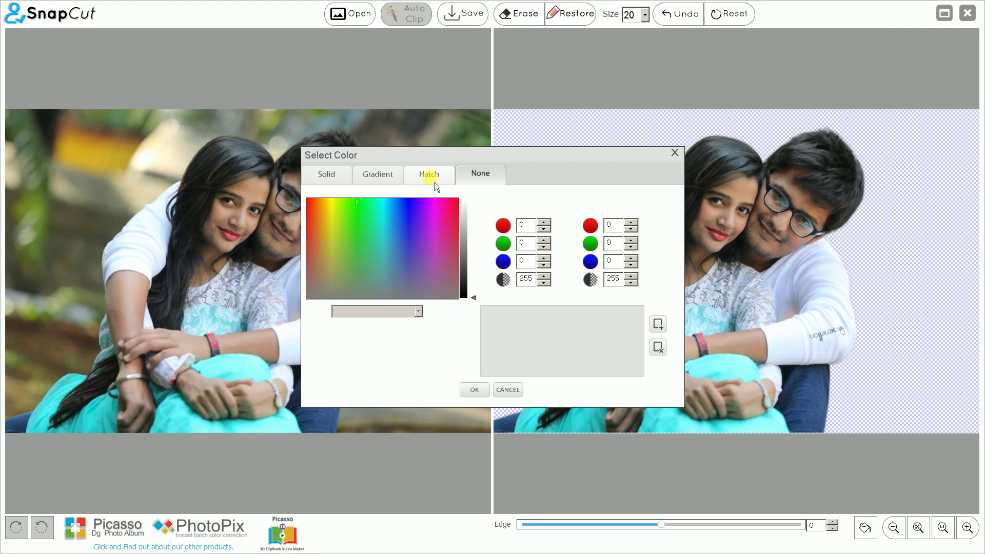
pyautogui.click(401, 174)
pyautogui.moveTo(469, 266); pyautogui.dragTo(473, 209)
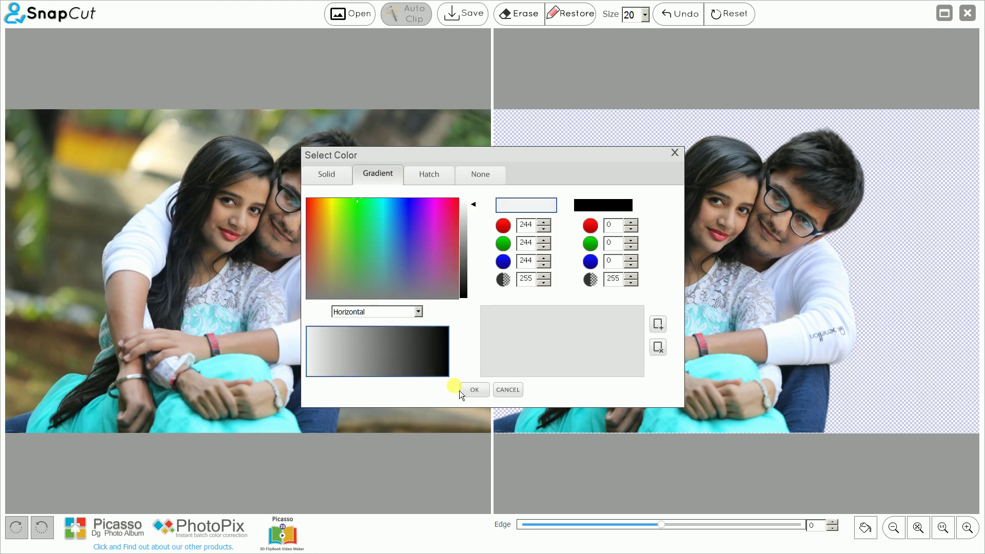
pyautogui.click(475, 390)
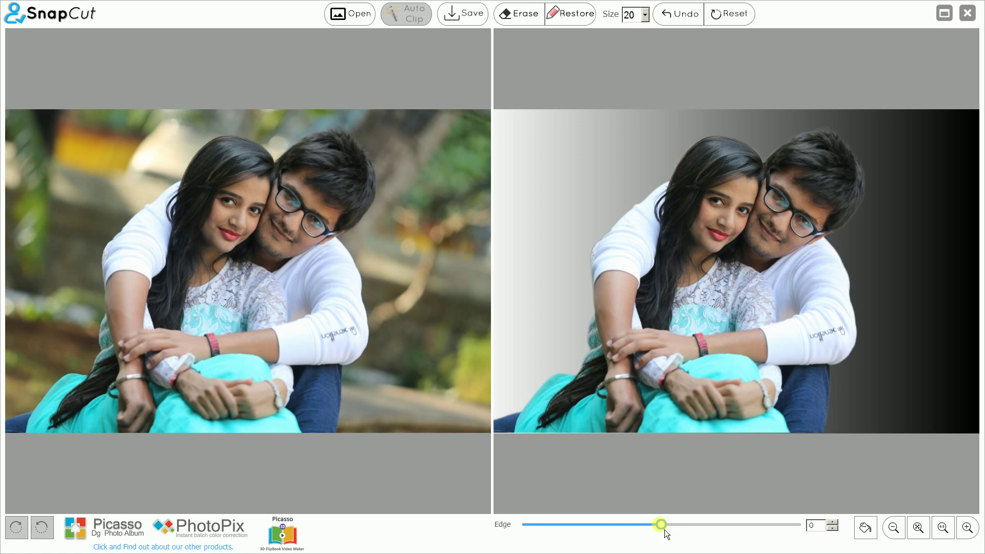
pyautogui.moveTo(665, 531); pyautogui.dragTo(711, 537)
# At 1:1 zoom on the faces, try Edge values 100 and -84, then return Edge to 0.
pyautogui.click(925, 537)
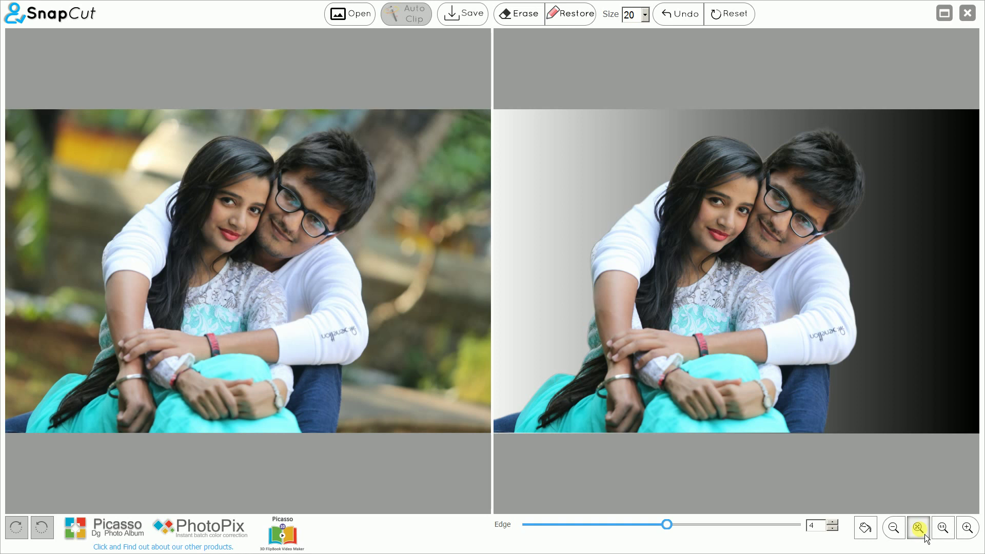
pyautogui.click(946, 536)
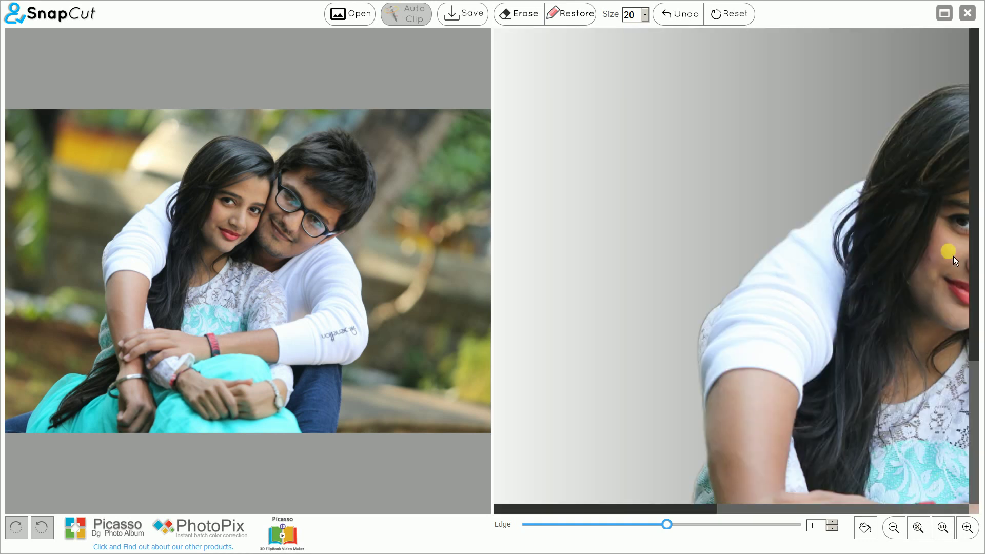
pyautogui.moveTo(947, 196); pyautogui.dragTo(593, 340)
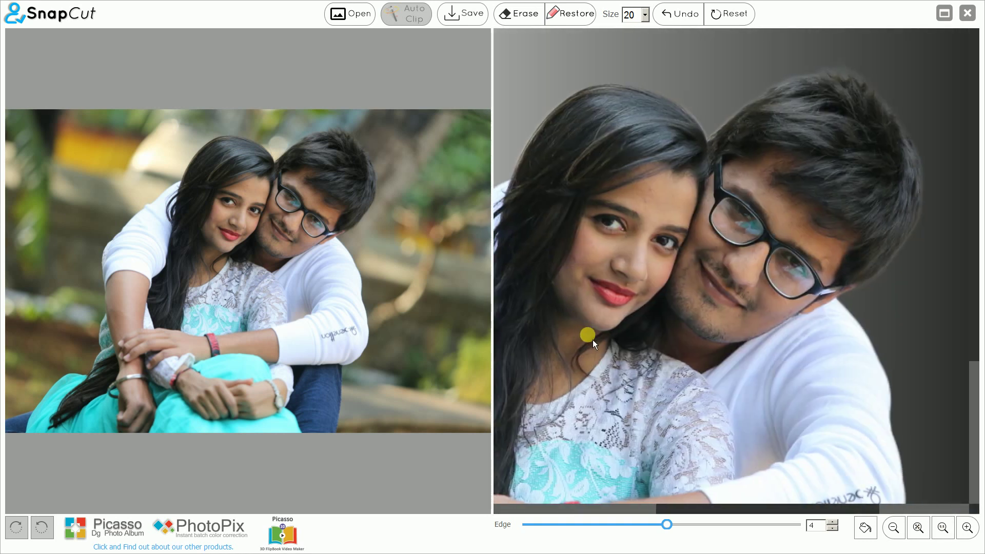
pyautogui.moveTo(676, 525); pyautogui.dragTo(800, 528)
pyautogui.moveTo(702, 543); pyautogui.dragTo(917, 365)
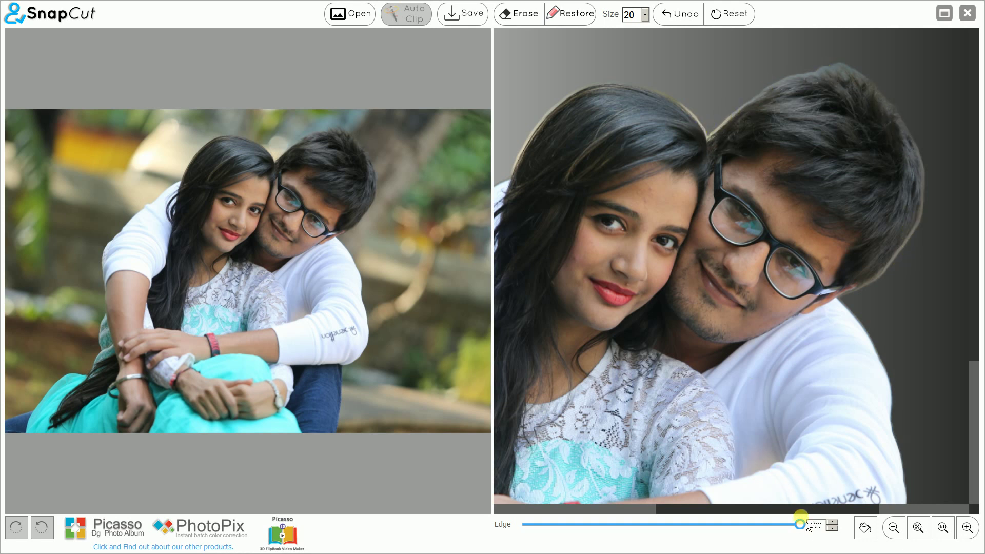
pyautogui.moveTo(805, 531); pyautogui.dragTo(484, 543)
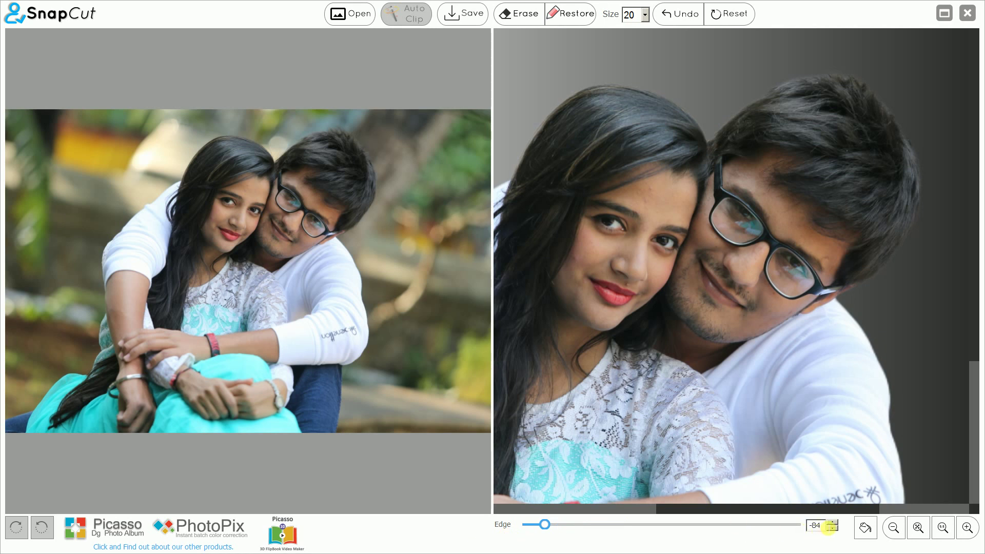
pyautogui.click(825, 527)
pyautogui.write('0')
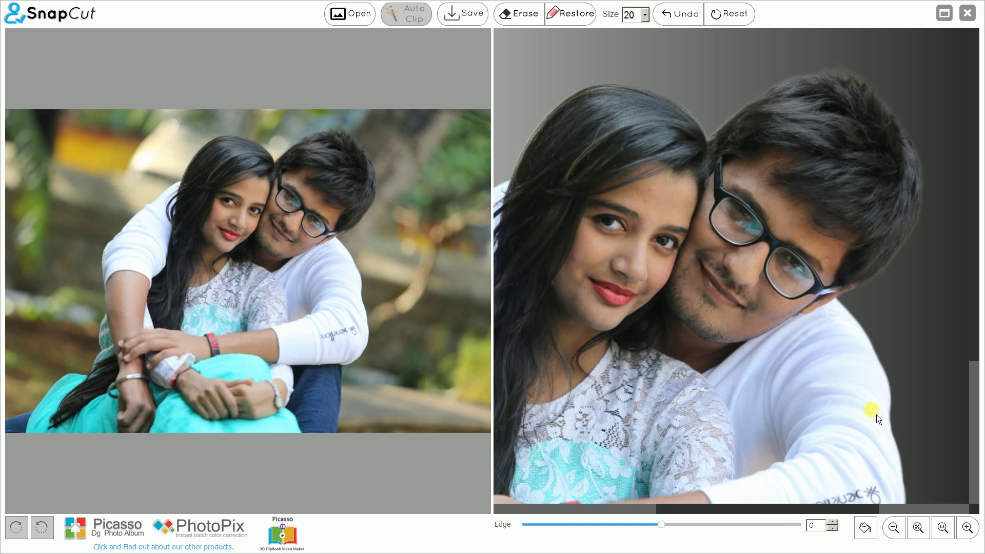
pyautogui.click(920, 529)
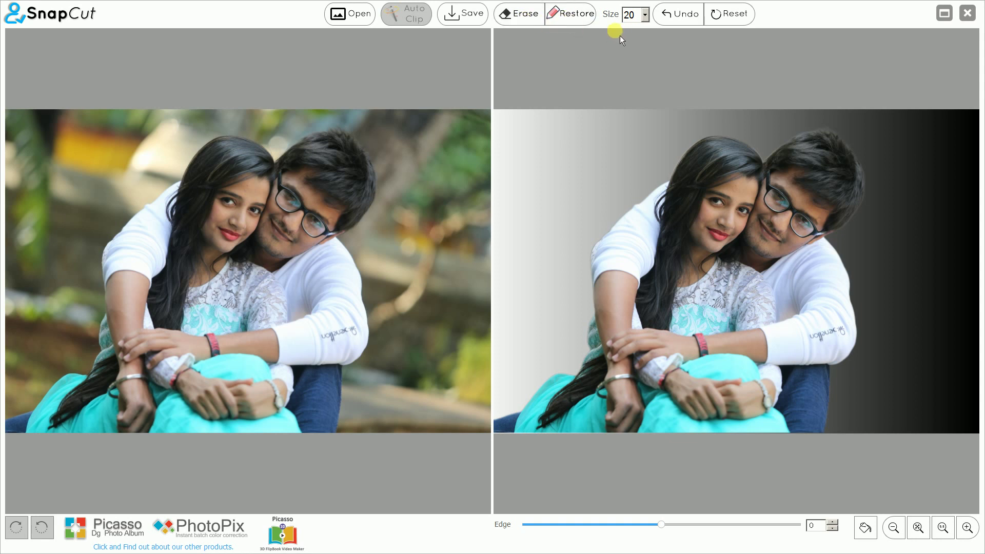
# Switch to Erase with a size 100 brush and erase the dress at the lower-left edge.
pyautogui.click(641, 20)
pyautogui.click(641, 20)
pyautogui.click(527, 24)
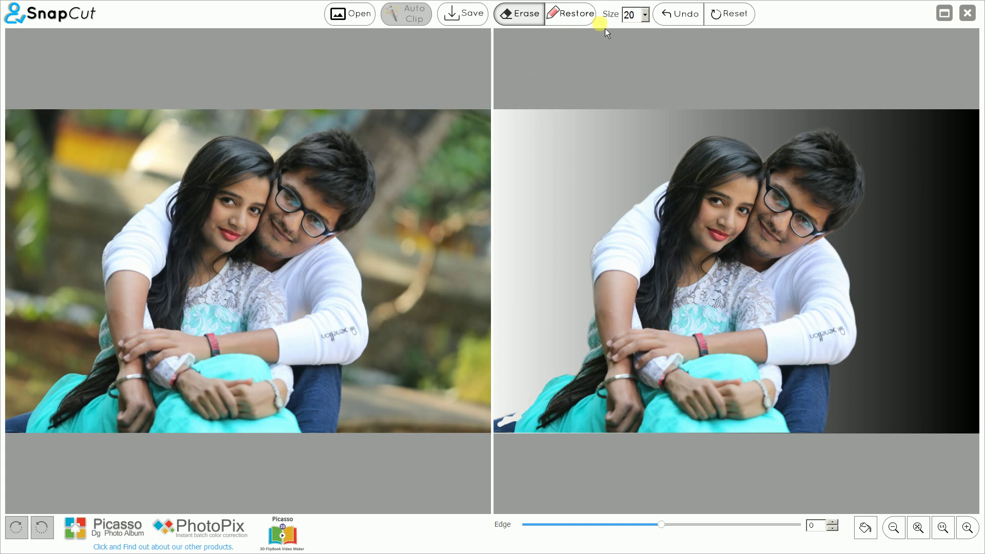
pyautogui.click(632, 15)
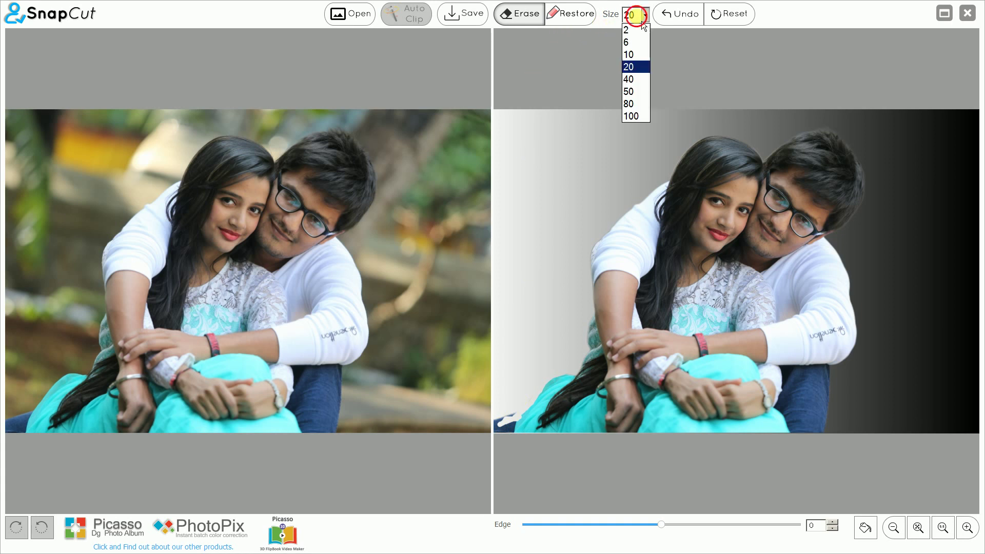
pyautogui.click(630, 115)
pyautogui.moveTo(522, 411); pyautogui.dragTo(522, 429)
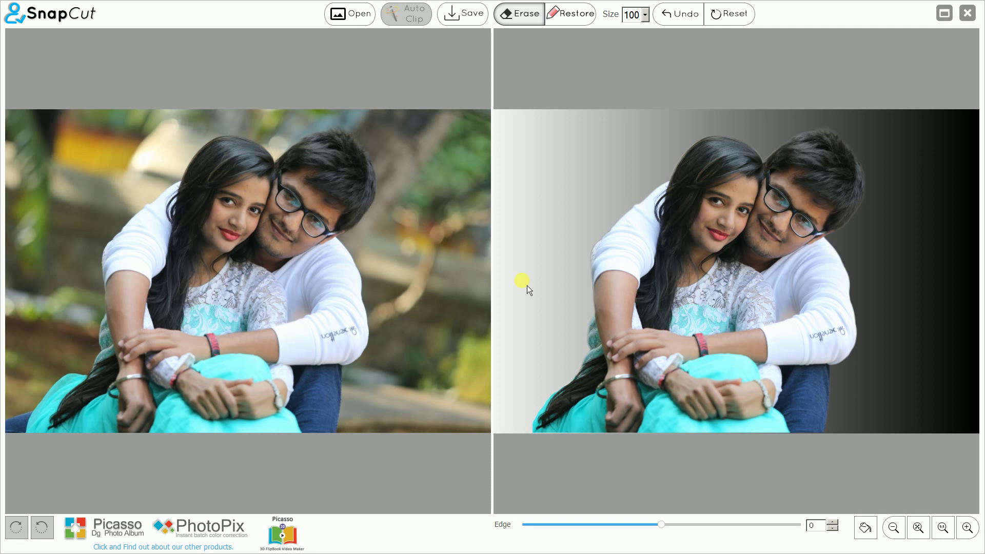
# Paint a restore stroke, undo the restore strokes, Reset all manual edits, then start saving.
pyautogui.click(588, 24)
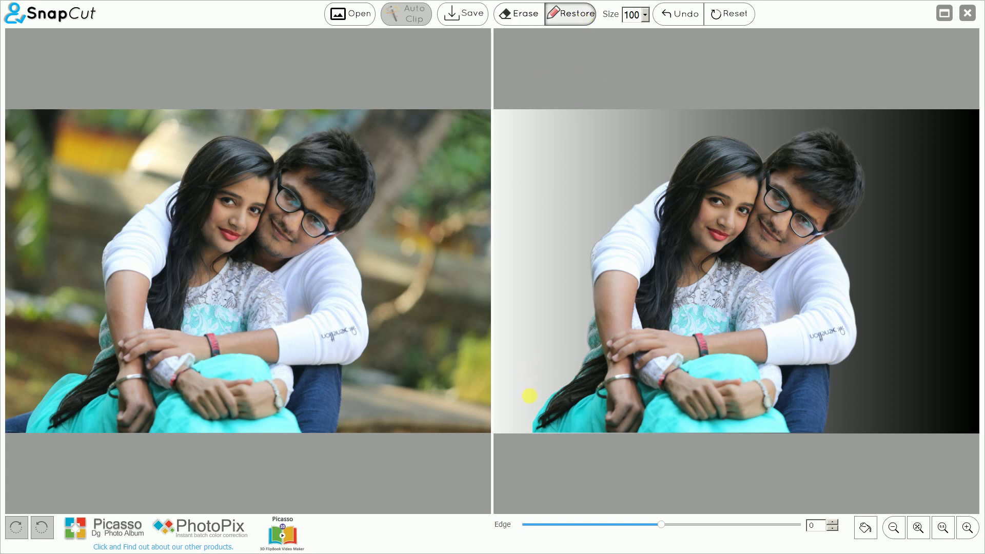
pyautogui.moveTo(540, 395); pyautogui.dragTo(519, 436)
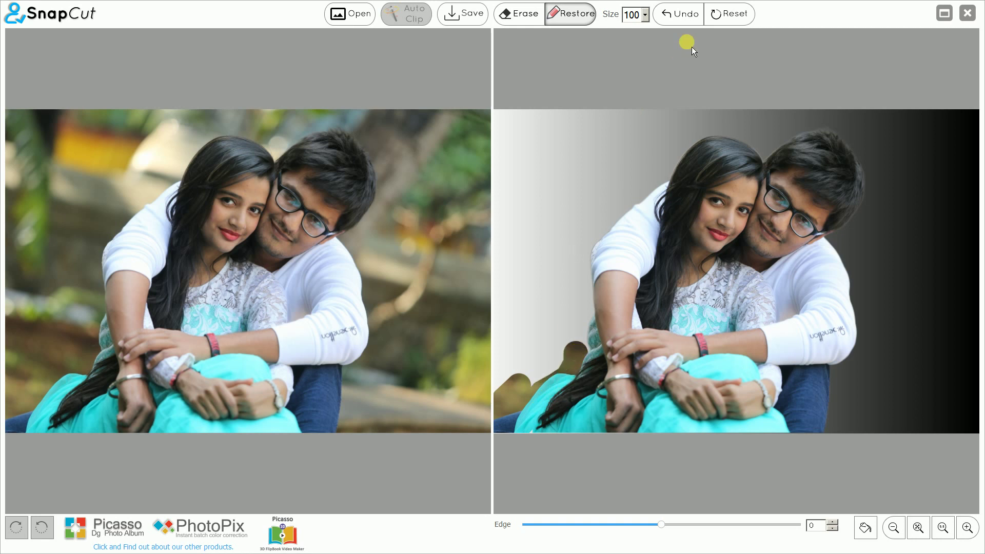
pyautogui.click(685, 23)
pyautogui.click(684, 23)
pyautogui.click(685, 23)
pyautogui.click(685, 23)
pyautogui.click(685, 23)
pyautogui.click(685, 24)
pyautogui.click(685, 23)
pyautogui.click(685, 23)
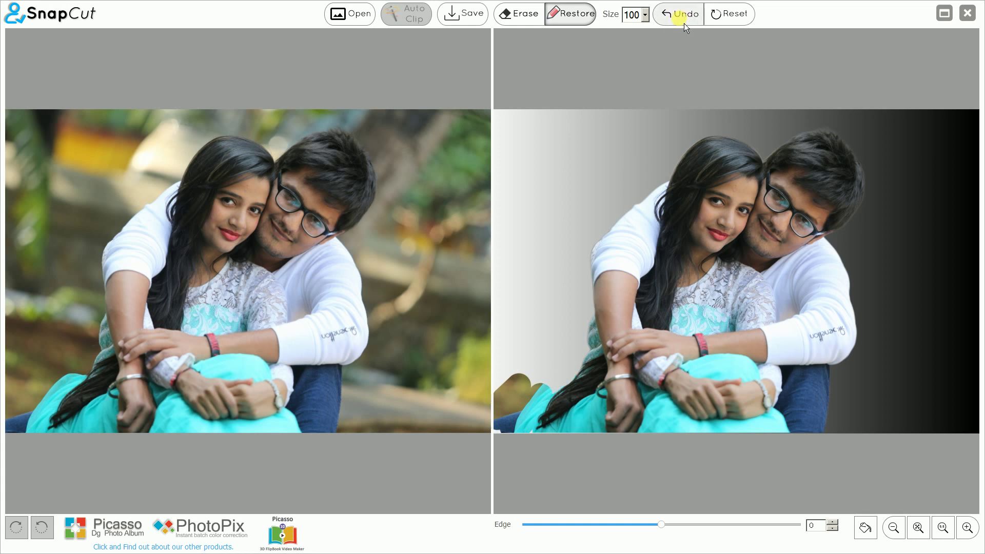
pyautogui.click(730, 22)
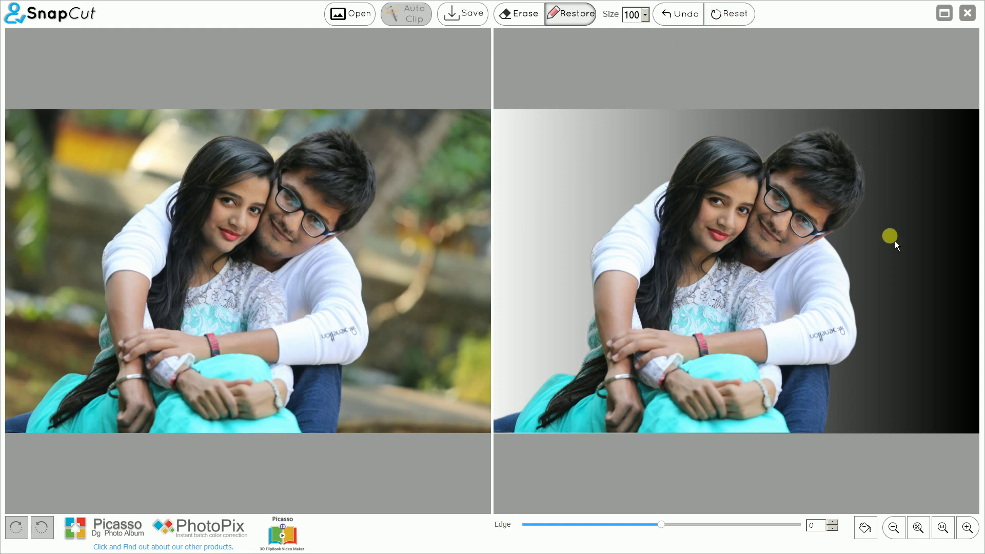
pyautogui.click(463, 20)
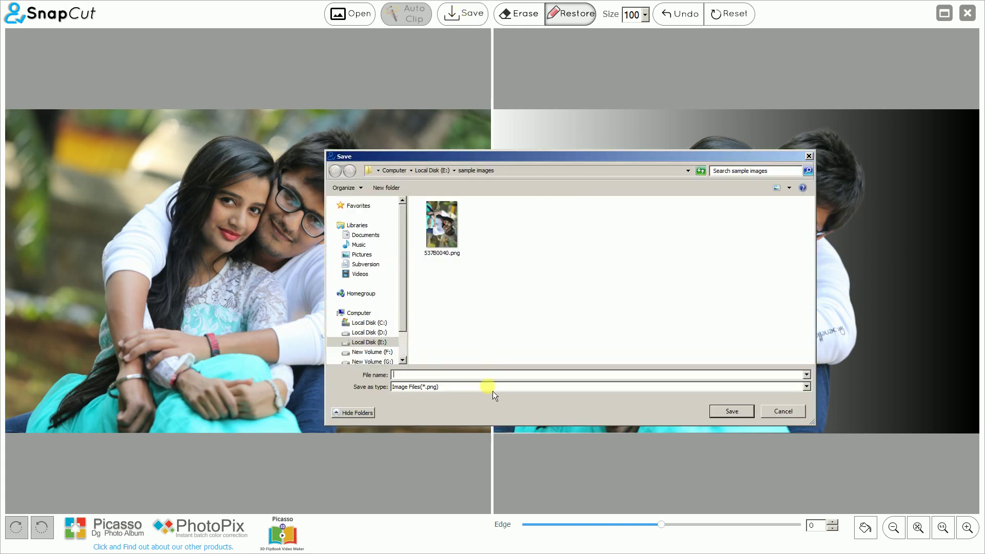
# Save the composite as PNG named 'crop' in the sample images folder and open that folder.
pyautogui.write('crop')
pyautogui.click(734, 414)
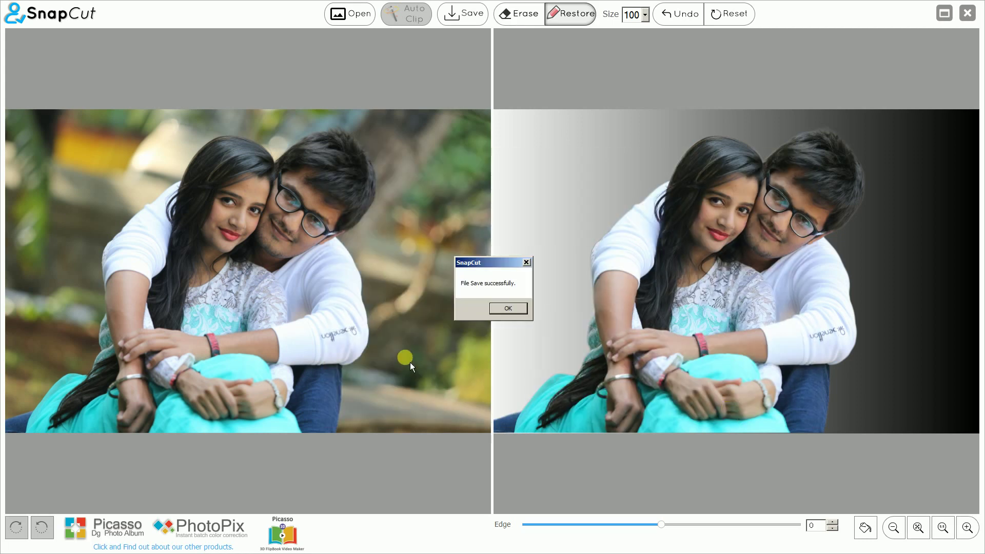
pyautogui.press('Return')
pyautogui.doubleClick(405, 104)
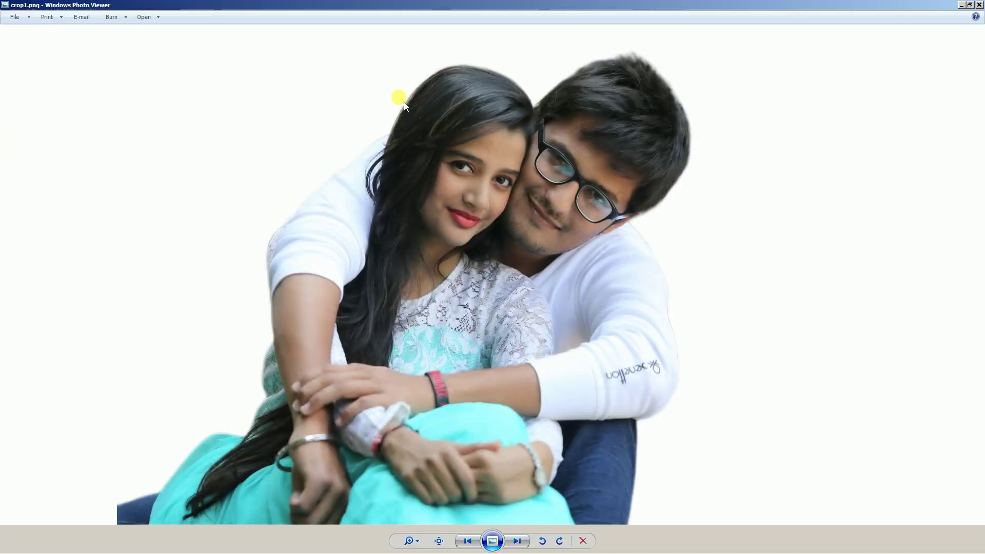
pyautogui.click(439, 541)
pyautogui.scroll(1, 594, 279)
pyautogui.moveTo(468, 218); pyautogui.dragTo(426, 127)
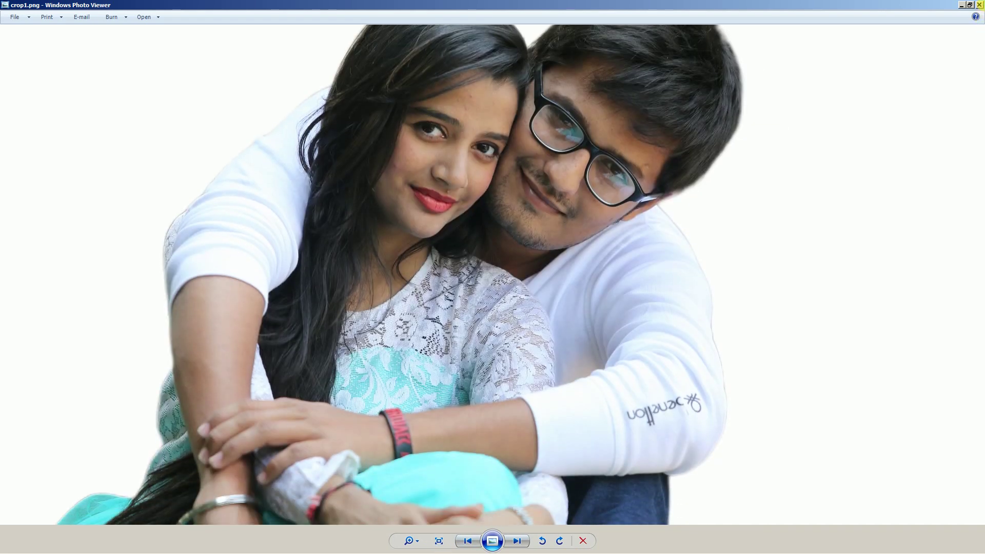
pyautogui.click(980, 4)
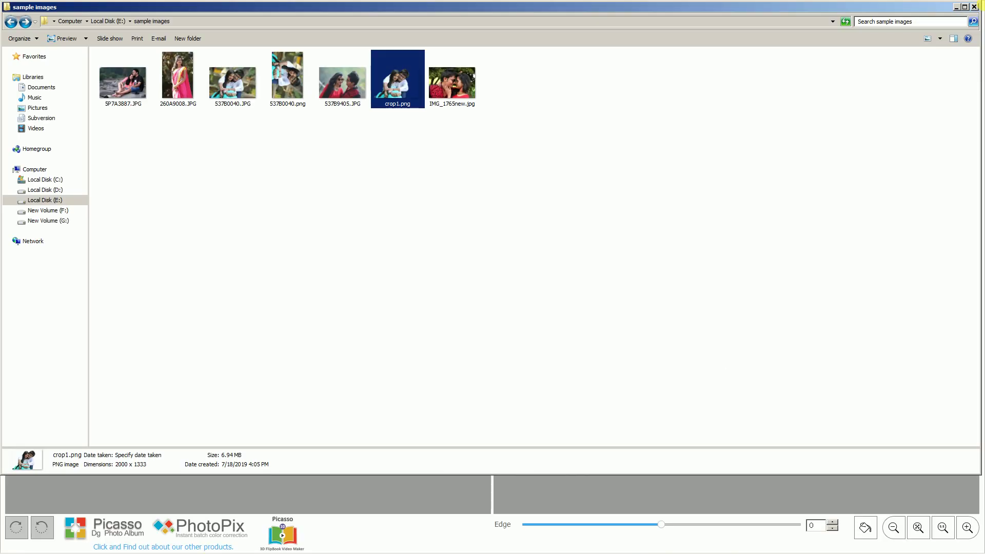
# Bring SnapCut back to the front and dismiss the file-saved confirmation.
pyautogui.click(411, 509)
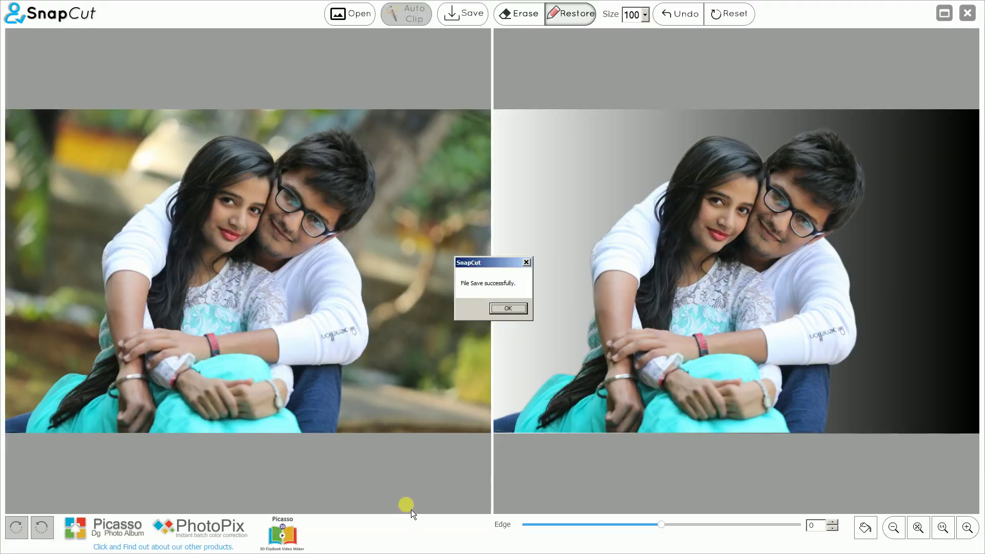
pyautogui.click(512, 312)
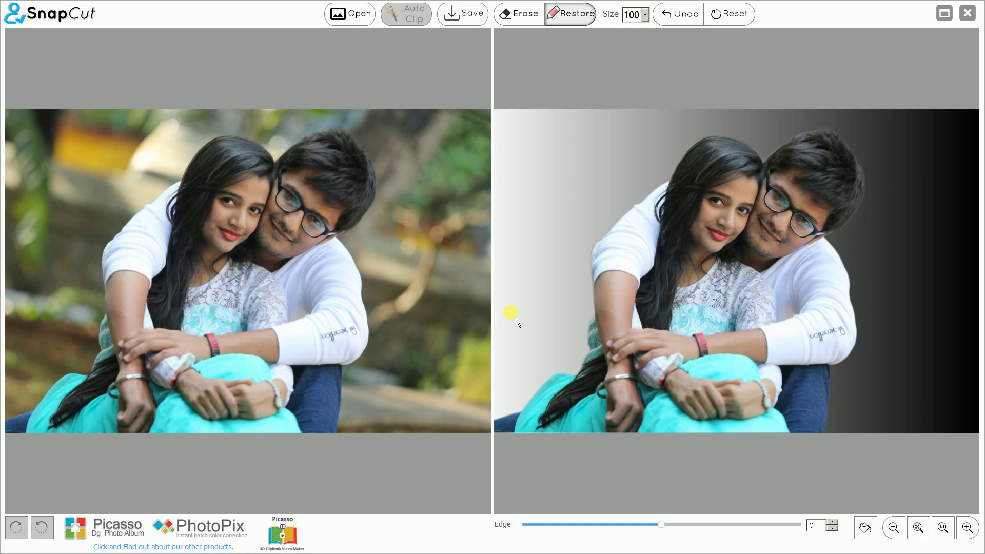